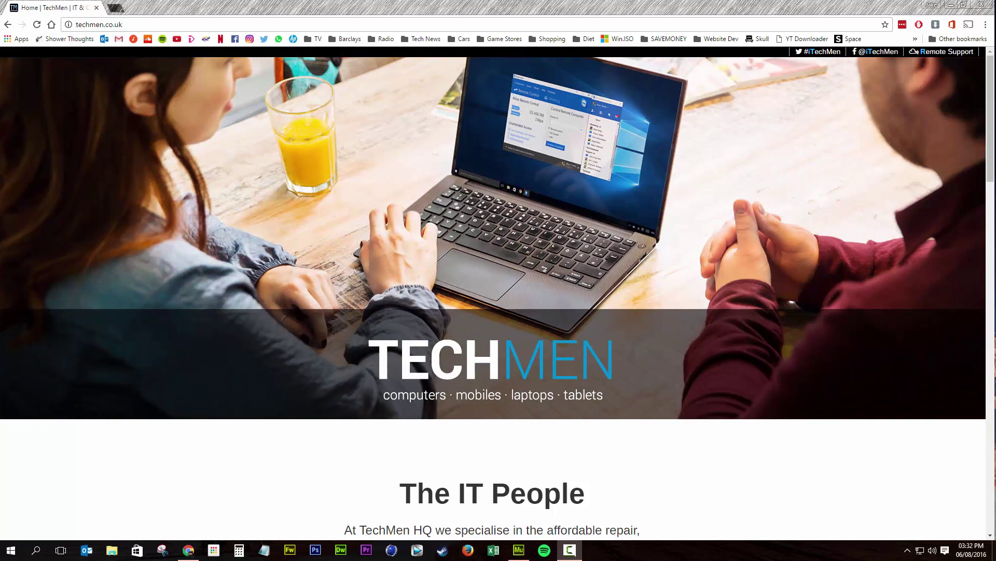
Step: Go back to the live TechMen website and scroll through it
{"action": "left_click", "coordinate": [519, 550]}
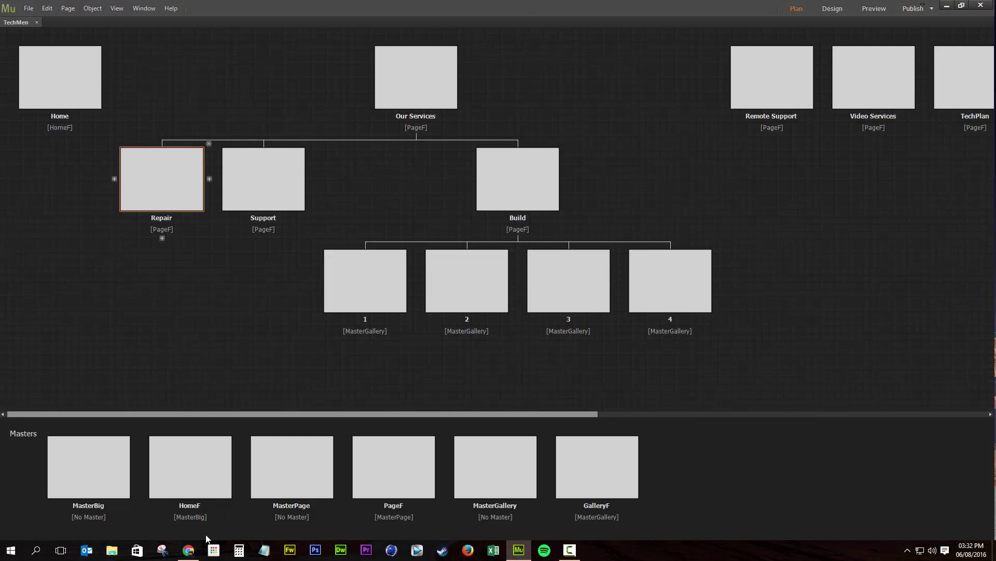
{"action": "left_click", "coordinate": [188, 550]}
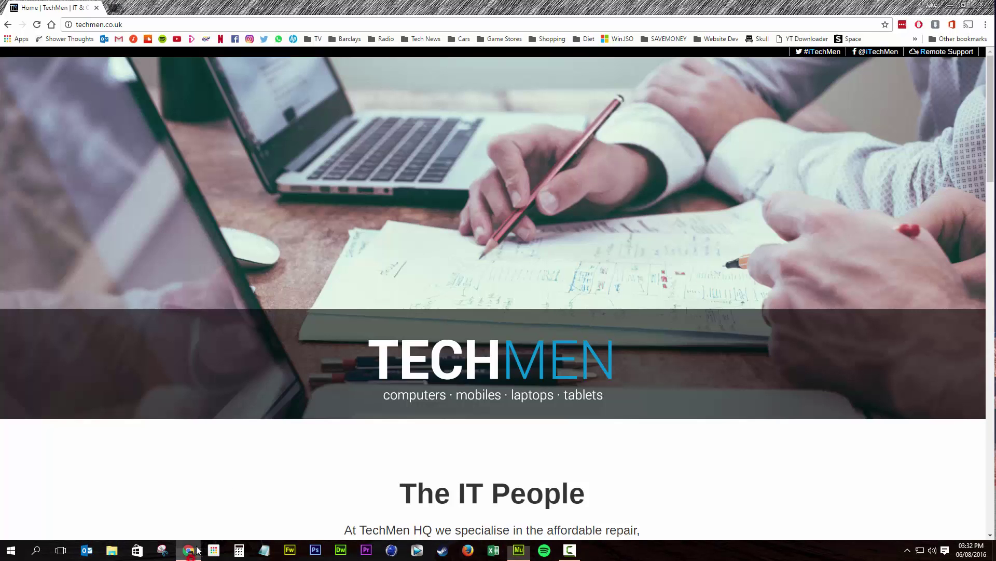
{"action": "scroll", "coordinate": [549, 229], "scroll_direction": "down", "scroll_amount": 8}
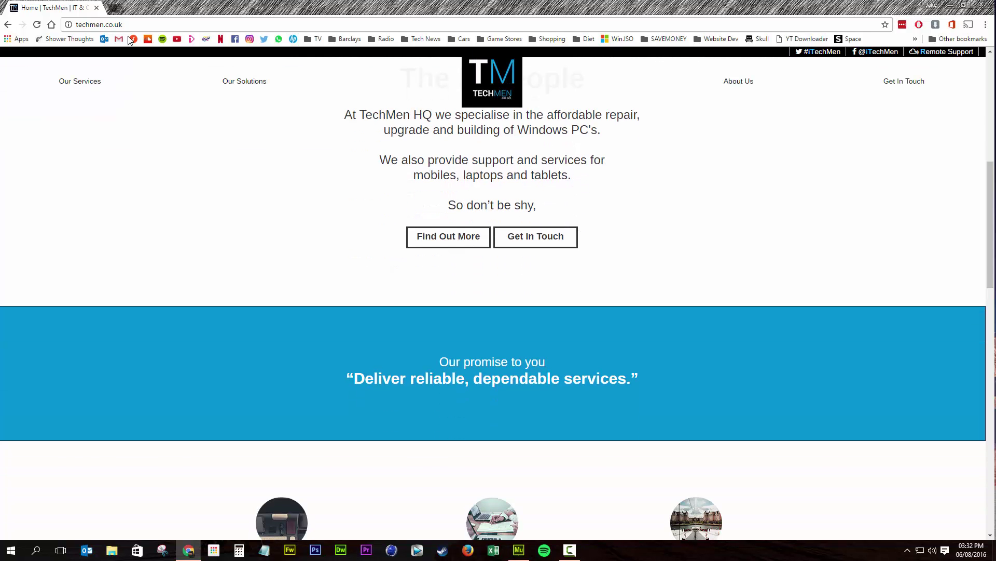
Step: Select the site address, then start File > Upload to FTP Host in Muse
{"action": "left_click", "coordinate": [130, 25]}
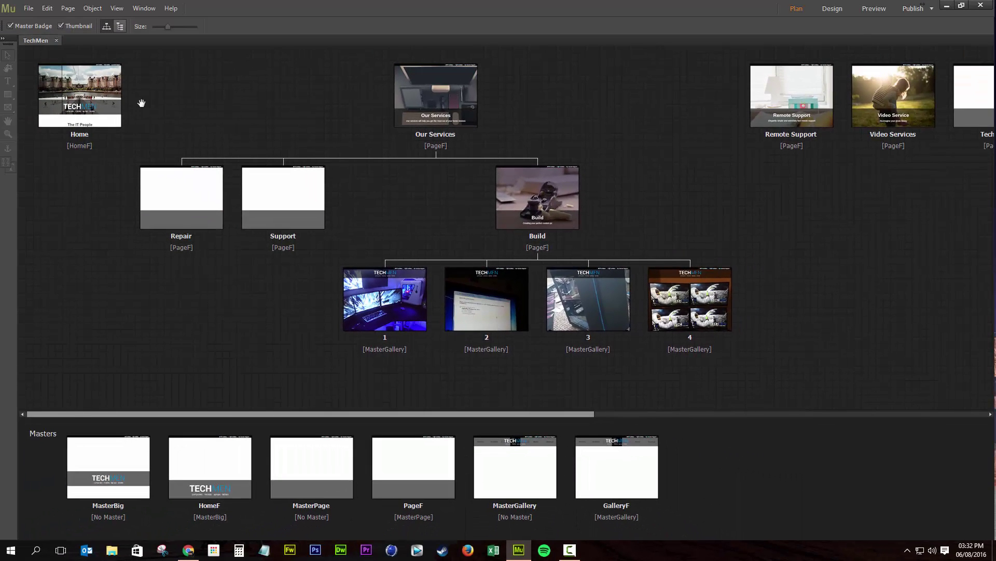
{"action": "left_click", "coordinate": [211, 82]}
{"action": "left_click", "coordinate": [28, 8]}
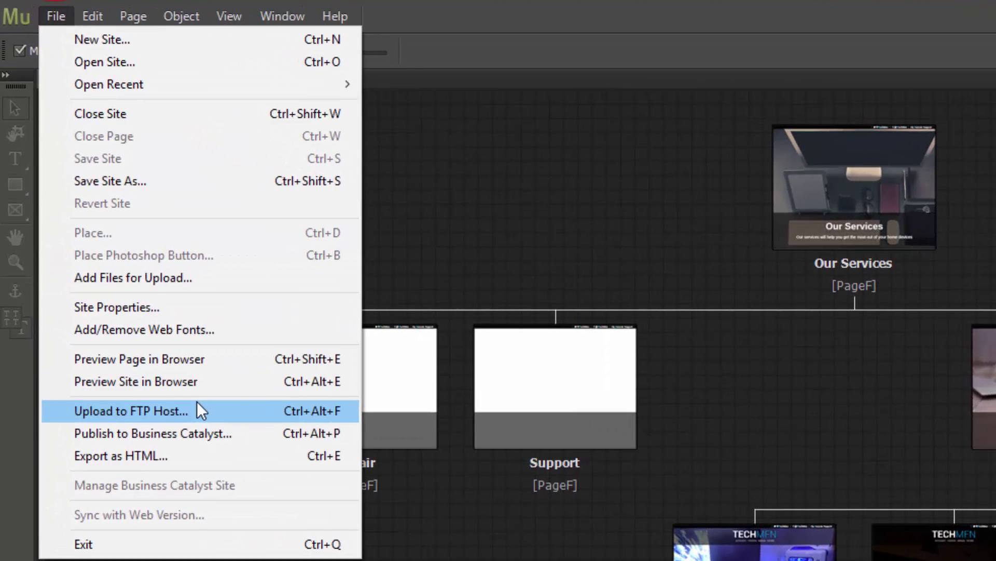
{"action": "left_click", "coordinate": [113, 249]}
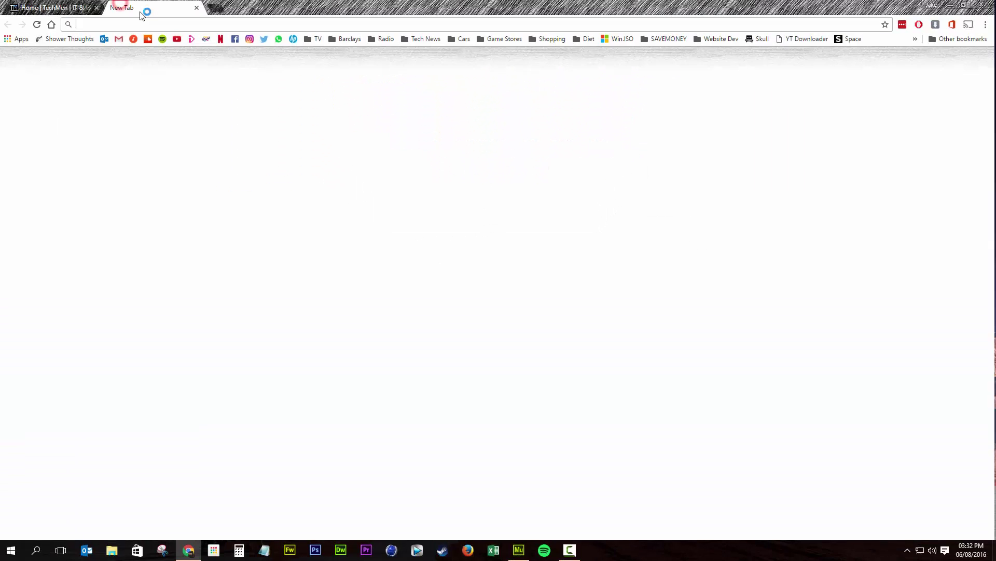
Step: Sign in at godaddy.com and open Manage for the techmen.co.uk web hosting
{"action": "type", "text": "godaddy.com"}
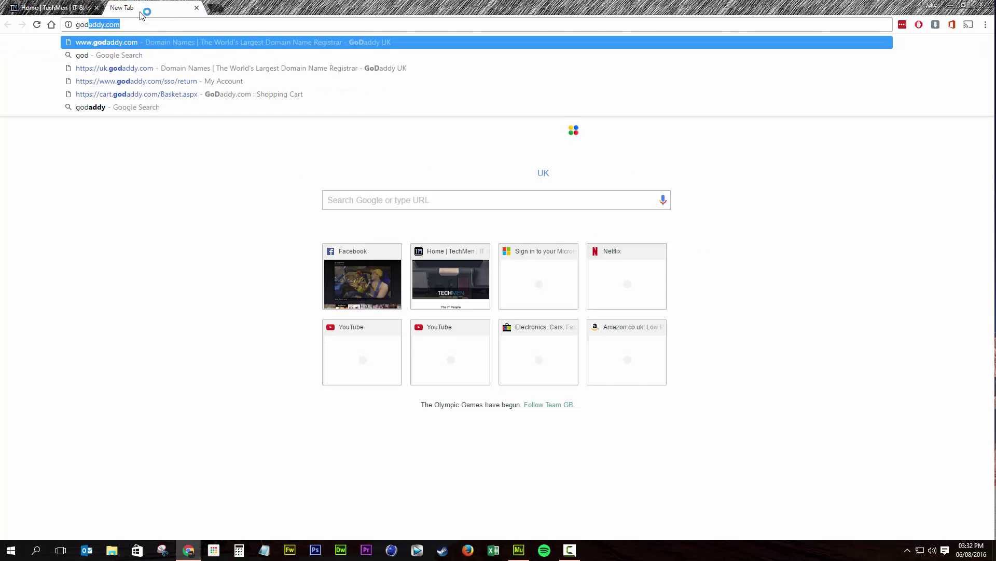
{"action": "key", "text": "Return"}
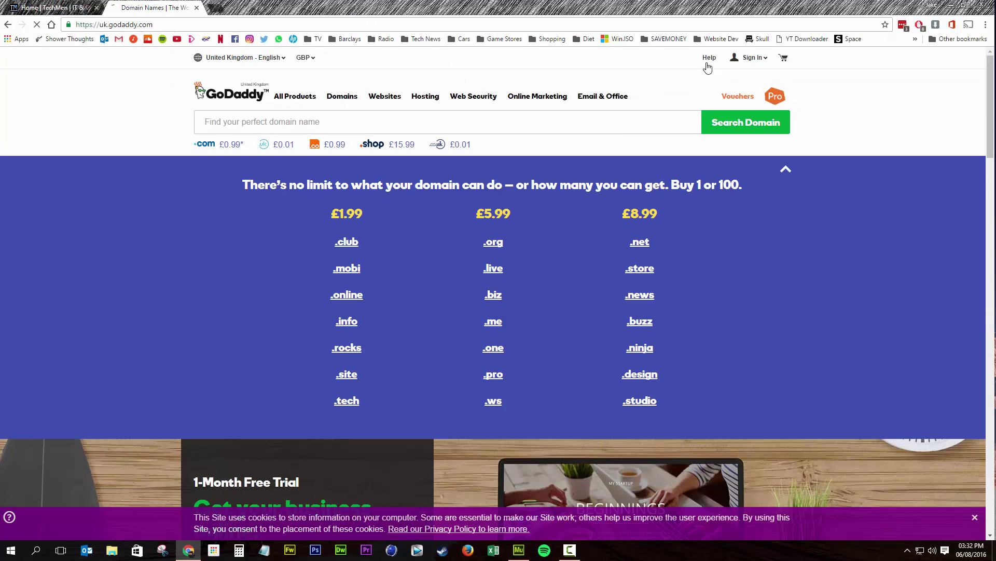
{"action": "left_click", "coordinate": [752, 58]}
{"action": "left_click", "coordinate": [622, 187]}
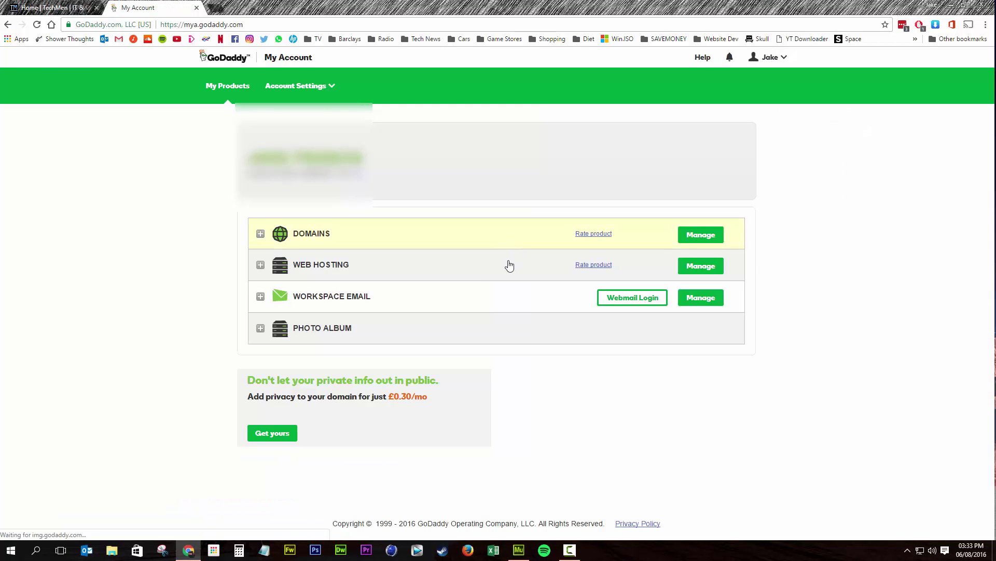
{"action": "left_click", "coordinate": [291, 265]}
{"action": "left_click", "coordinate": [707, 315]}
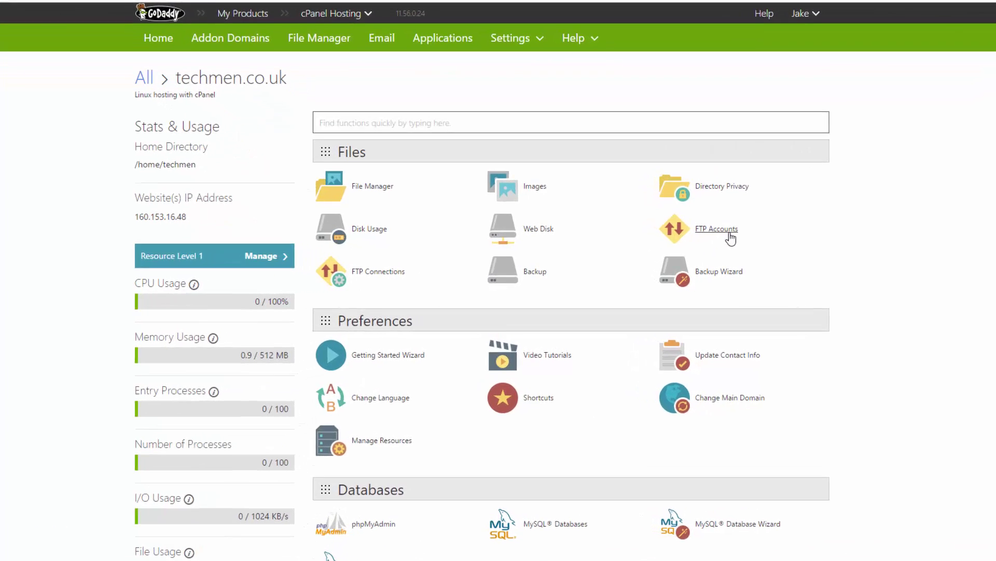
Step: Show the existing FTP account's client settings: server techmen.co.uk, port 21
{"action": "left_click", "coordinate": [758, 215]}
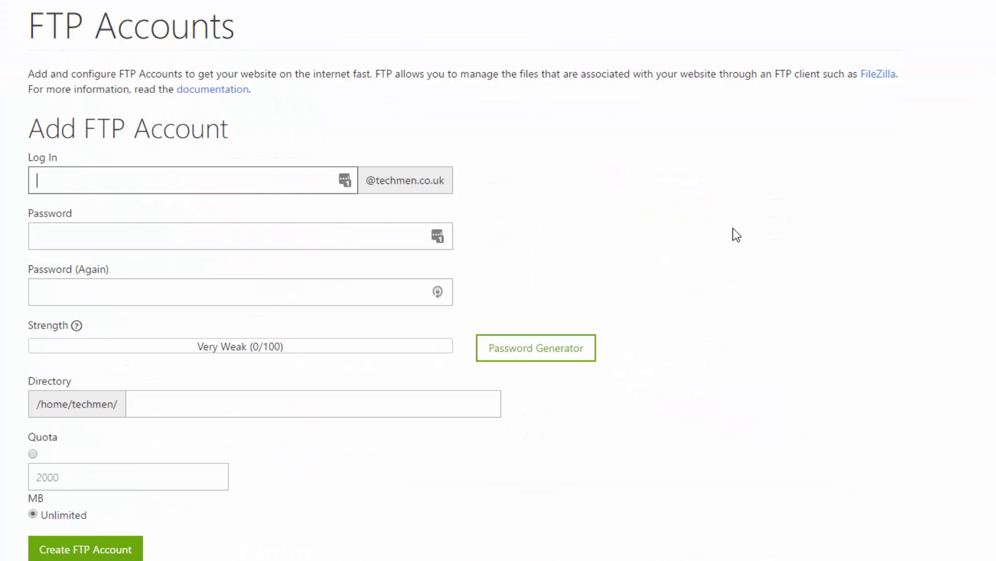
{"action": "left_click_drag", "start_coordinate": [25, 133], "coordinate": [299, 140]}
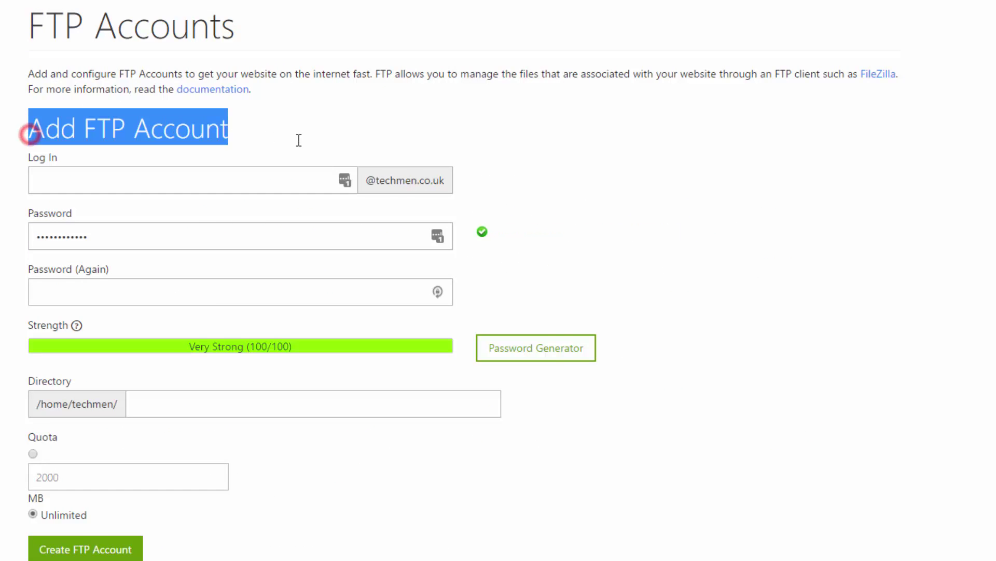
{"action": "scroll", "coordinate": [603, 258], "scroll_direction": "down", "scroll_amount": 3}
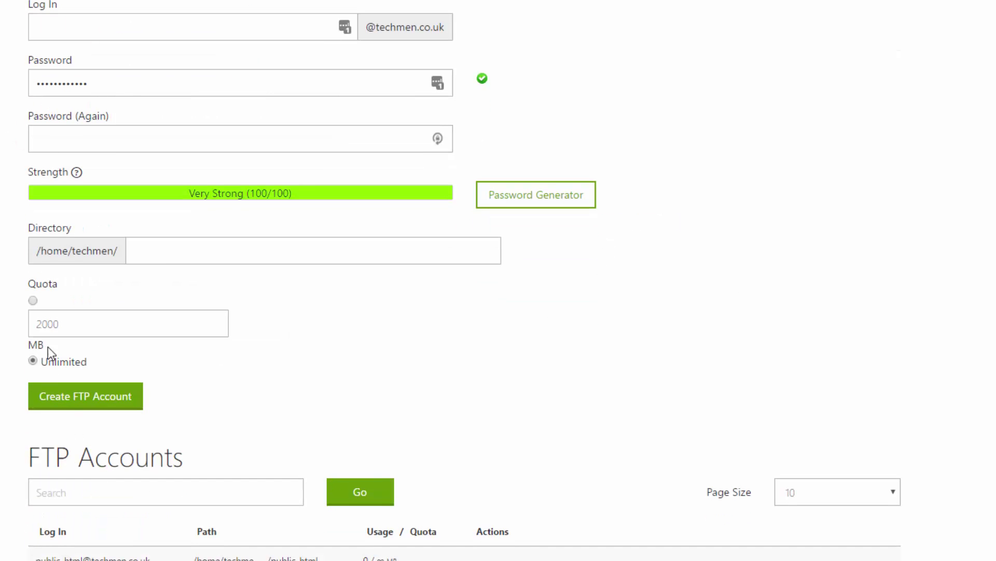
{"action": "left_click", "coordinate": [187, 252]}
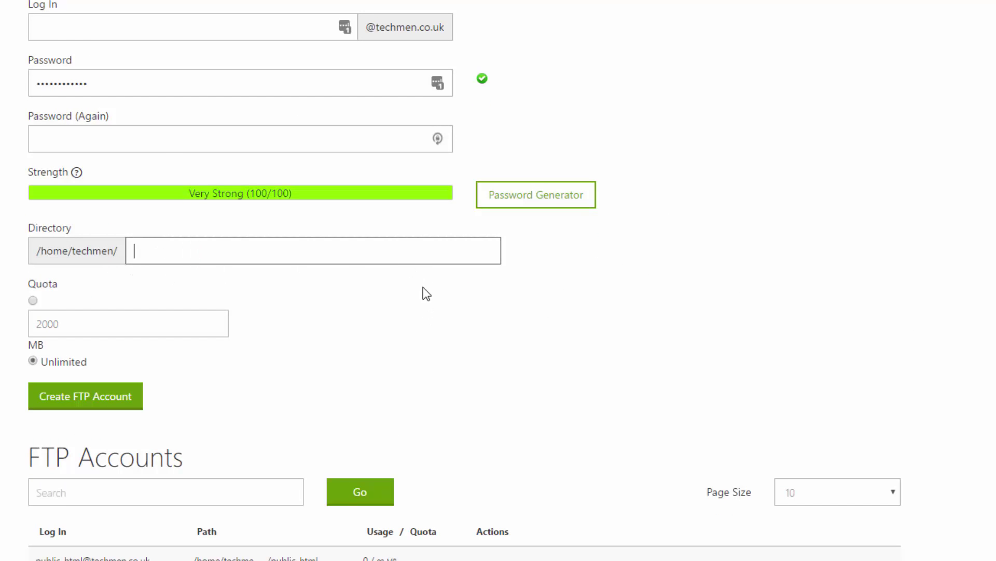
{"action": "scroll", "coordinate": [456, 325], "scroll_direction": "down", "scroll_amount": 3}
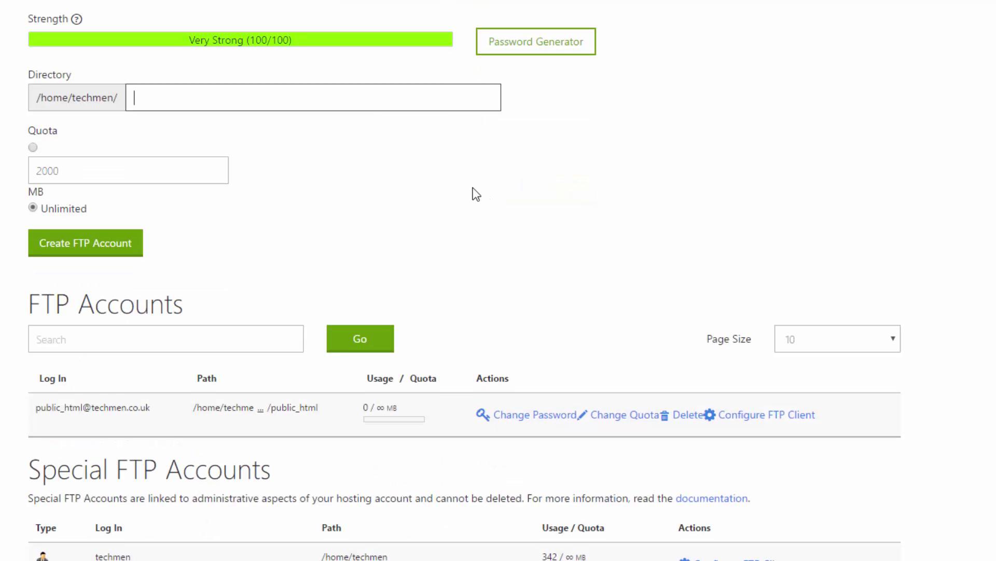
{"action": "left_click_drag", "start_coordinate": [38, 408], "coordinate": [137, 430]}
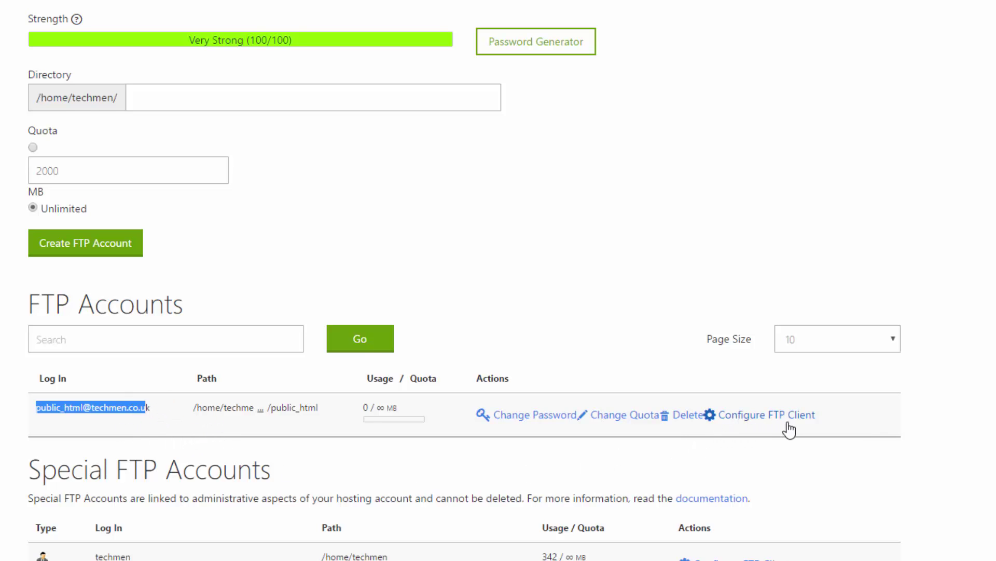
{"action": "left_click", "coordinate": [779, 372]}
{"action": "scroll", "coordinate": [278, 415], "scroll_direction": "down", "scroll_amount": 3}
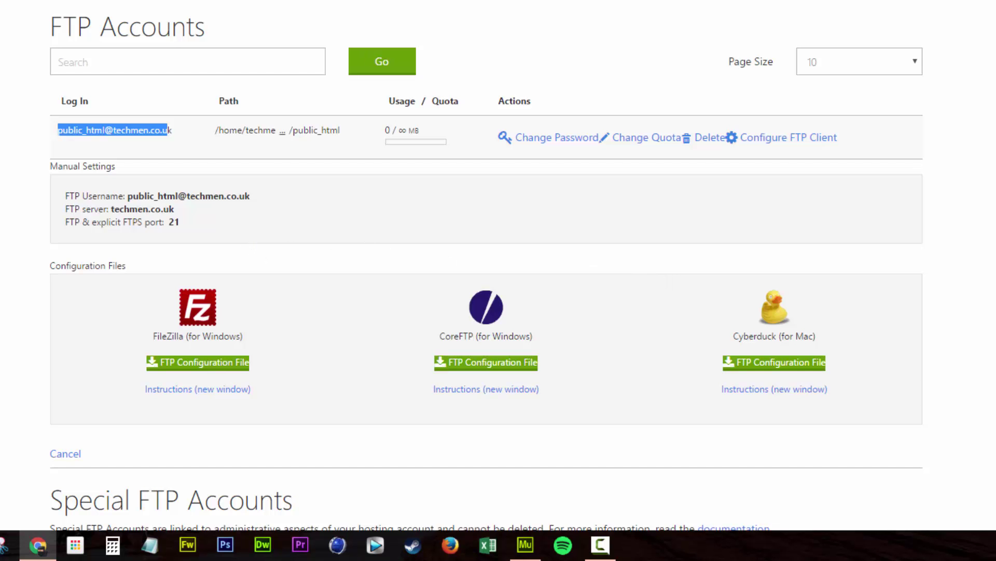
Step: Copy the FTP account user name from cPanel into Muse's user name field
{"action": "key", "text": "alt+Tab"}
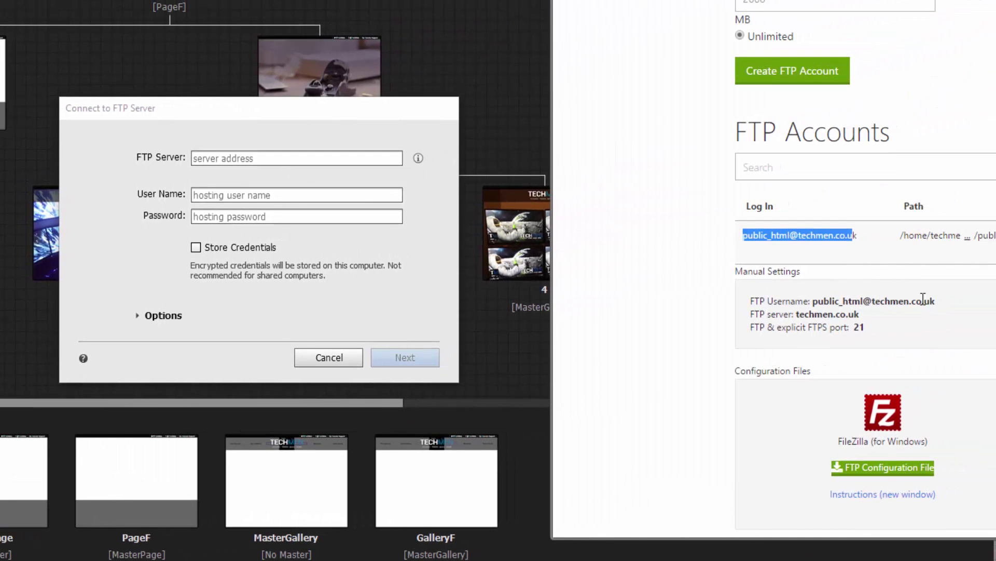
{"action": "left_click_drag", "start_coordinate": [937, 300], "coordinate": [815, 305]}
{"action": "key", "text": "ctrl+c"}
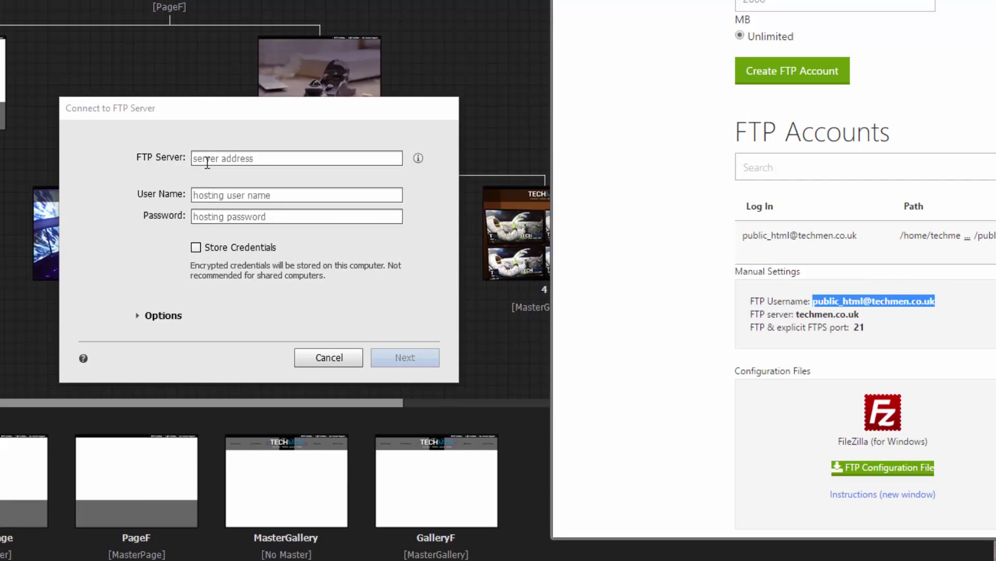
{"action": "left_click", "coordinate": [215, 191]}
{"action": "key", "text": "ctrl+v"}
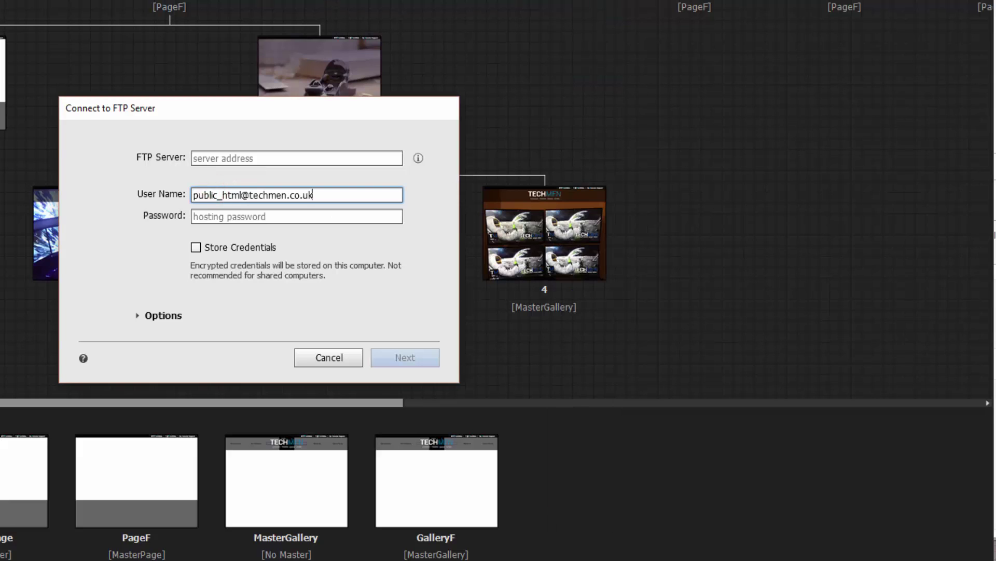
Step: Paste techmen.co.uk as the FTP server and reveal the EPSV connection options
{"action": "key", "text": "alt+Tab"}
{"action": "left_click_drag", "start_coordinate": [861, 314], "coordinate": [799, 319]}
{"action": "key", "text": "ctrl+c"}
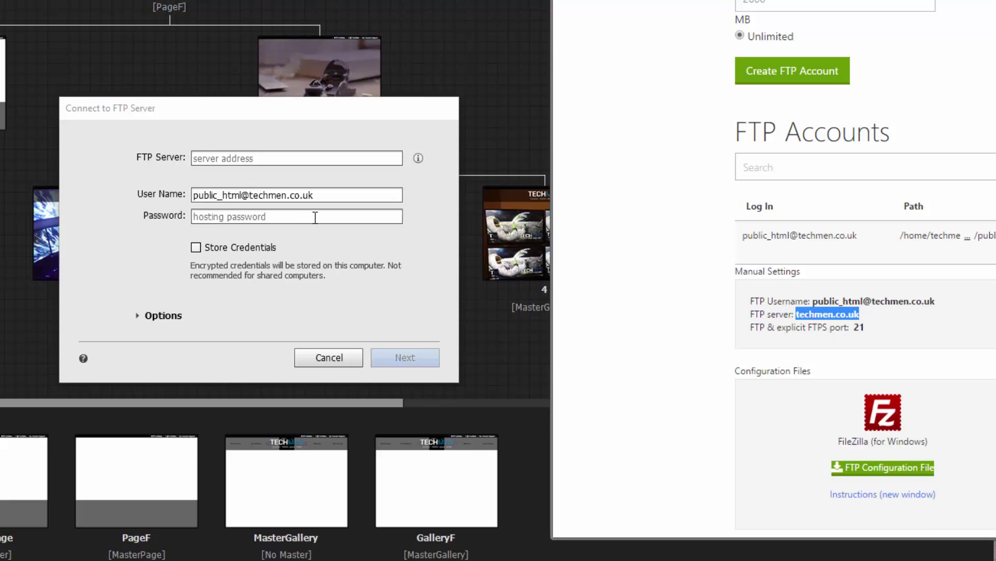
{"action": "left_click", "coordinate": [229, 158]}
{"action": "key", "text": "ctrl+v"}
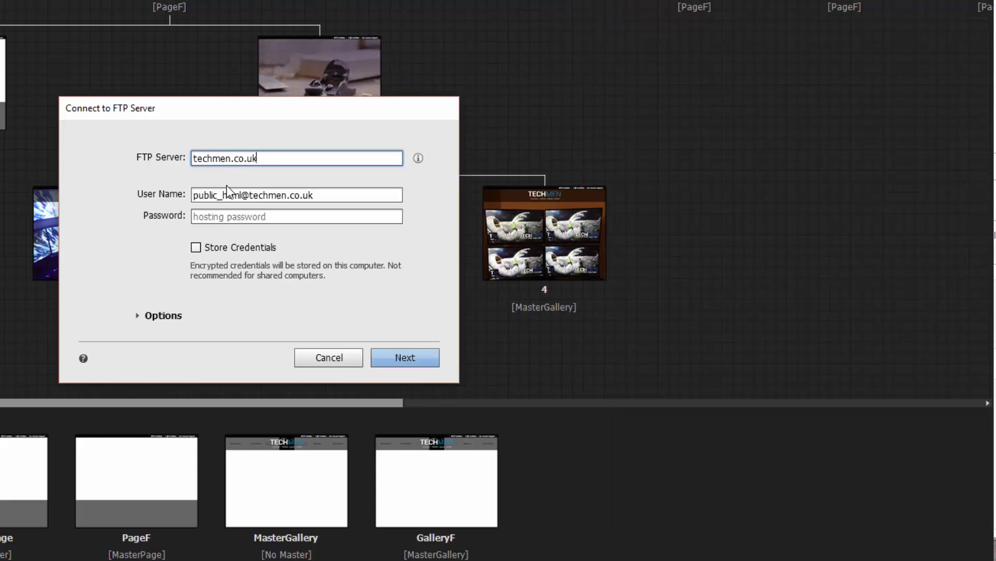
{"action": "left_click", "coordinate": [155, 315]}
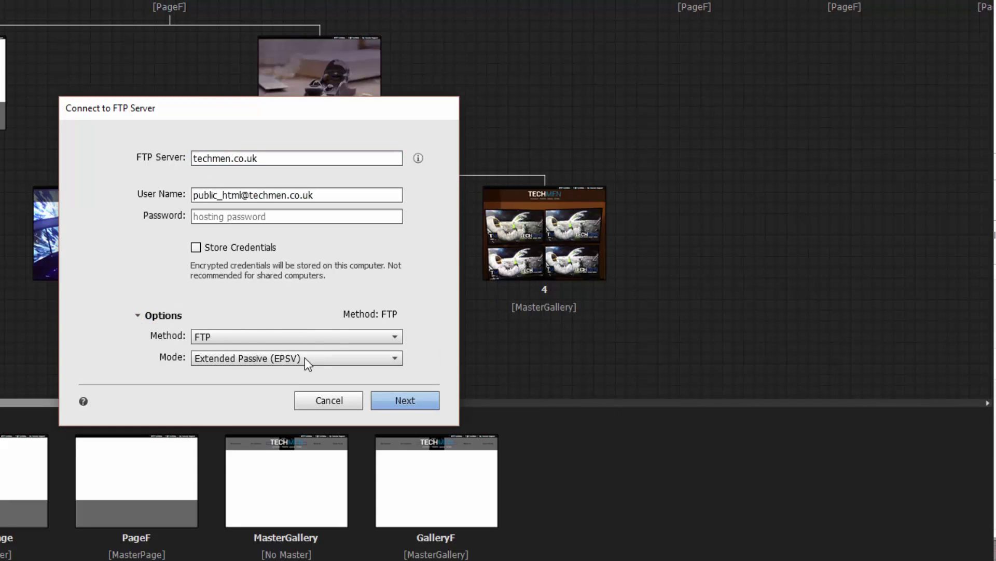
{"action": "key", "text": "alt+Tab"}
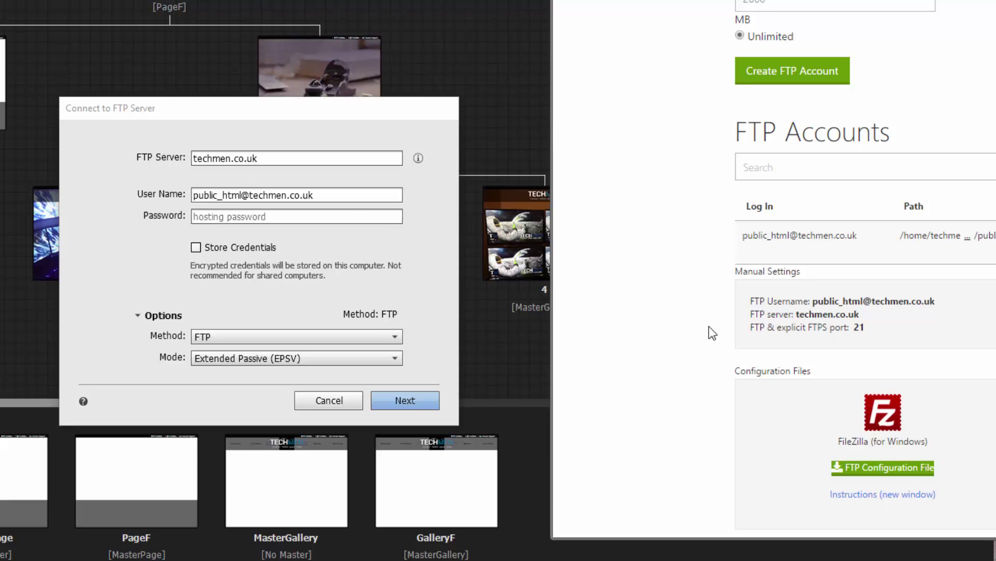
Step: Open the Change Password form for the existing public_html FTP account
{"action": "left_click", "coordinate": [725, 336]}
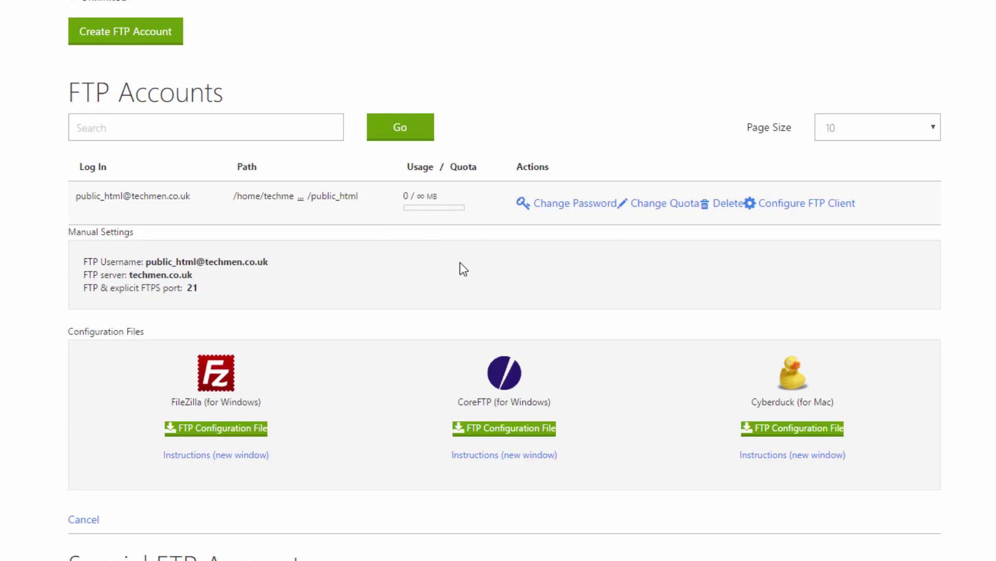
{"action": "left_click", "coordinate": [556, 202]}
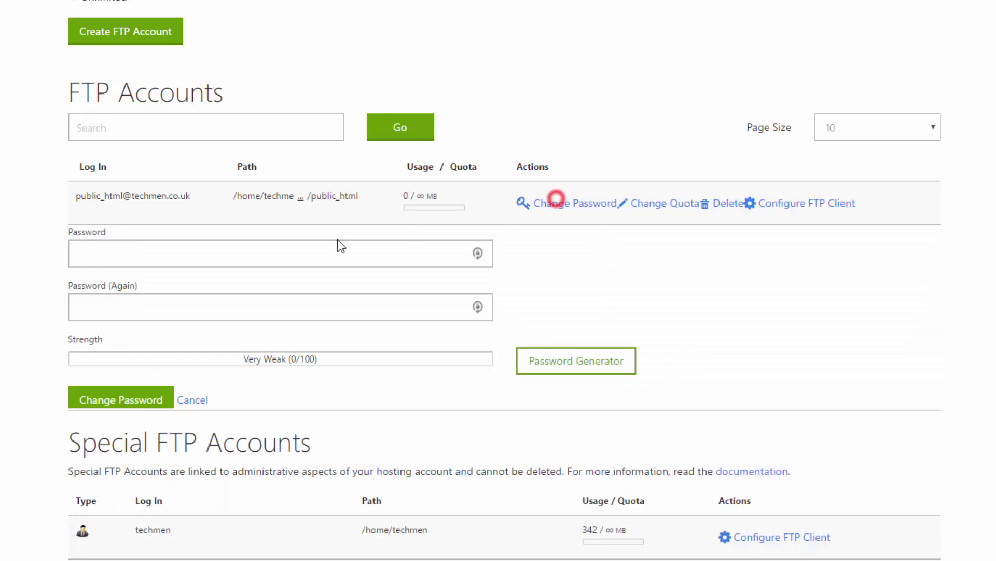
{"action": "left_click", "coordinate": [323, 258]}
{"action": "left_click", "coordinate": [251, 306]}
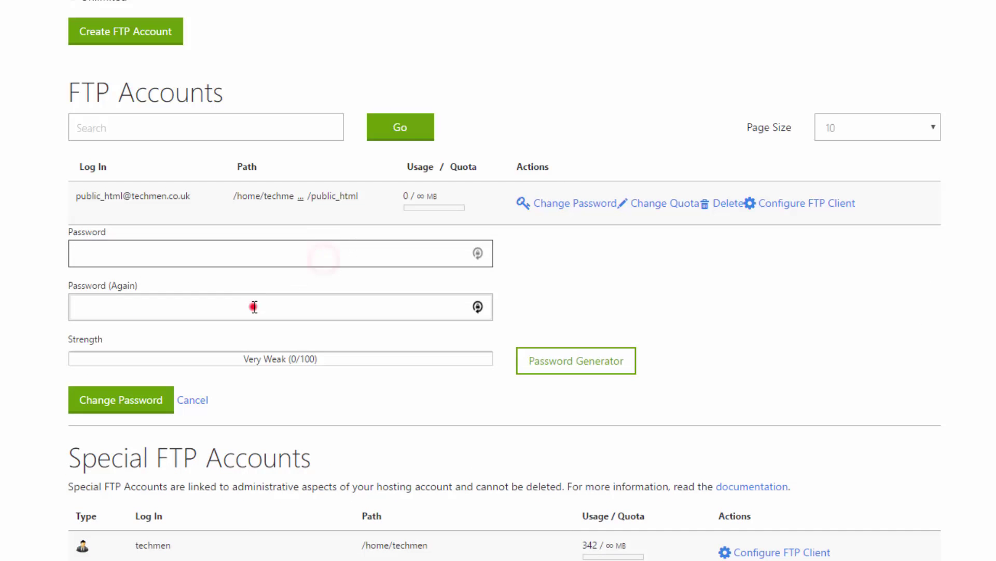
{"action": "left_click", "coordinate": [353, 260]}
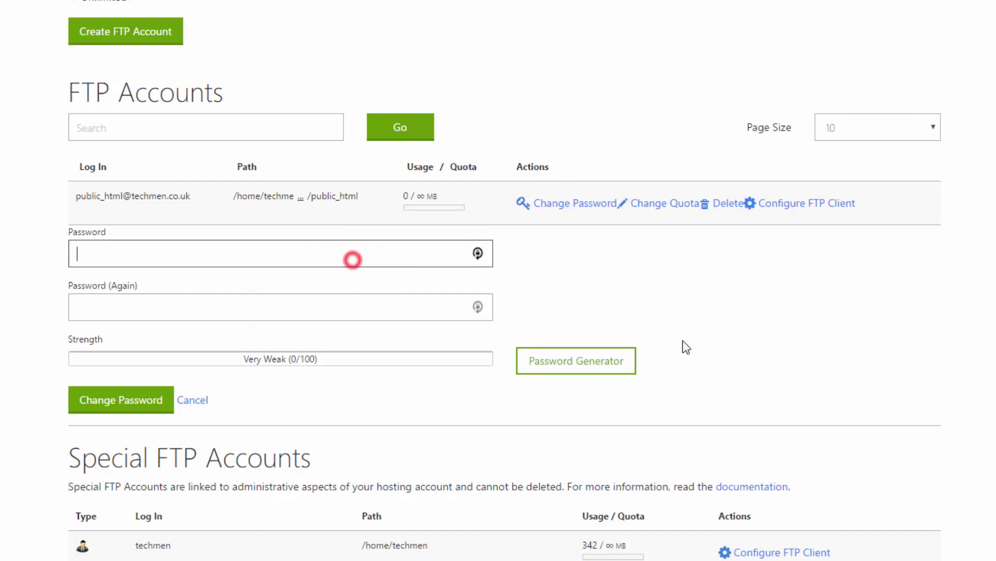
{"action": "double_click", "coordinate": [292, 358]}
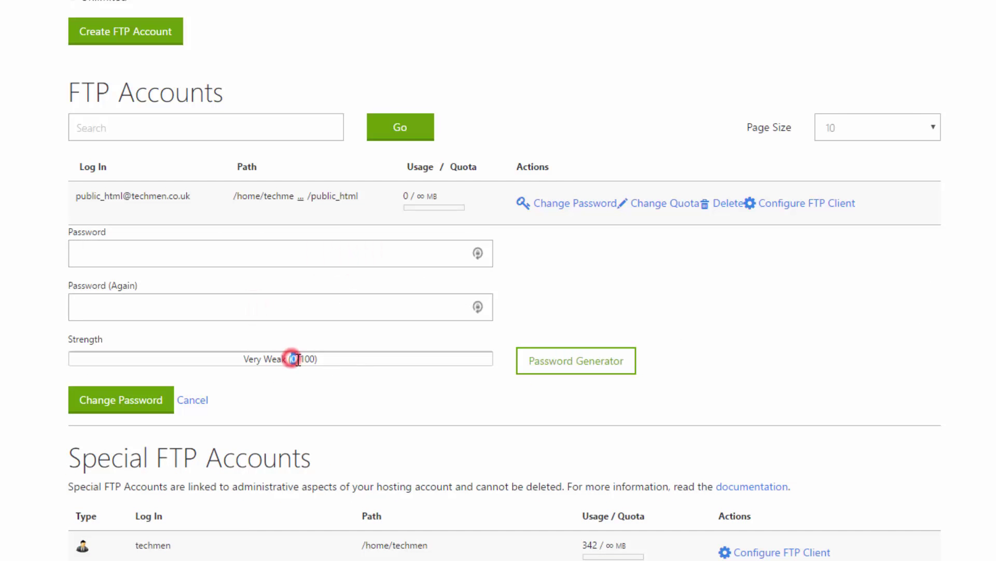
{"action": "left_click", "coordinate": [196, 258]}
Step: Generate a strong LastPass password, enter it in both fields, and save it
{"action": "left_click", "coordinate": [478, 252]}
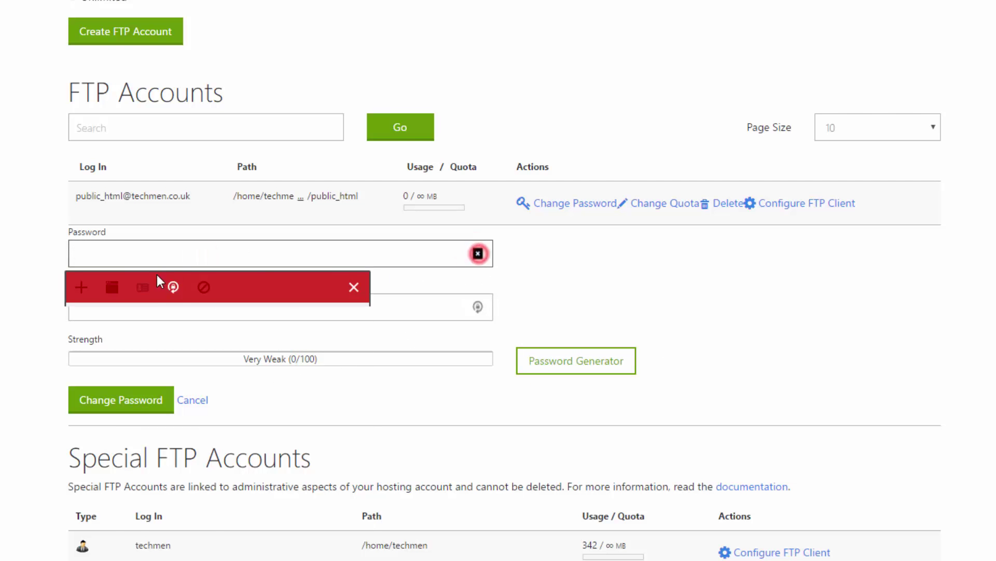
{"action": "left_click", "coordinate": [173, 286]}
{"action": "double_click", "coordinate": [178, 363]}
{"action": "left_click", "coordinate": [157, 263]}
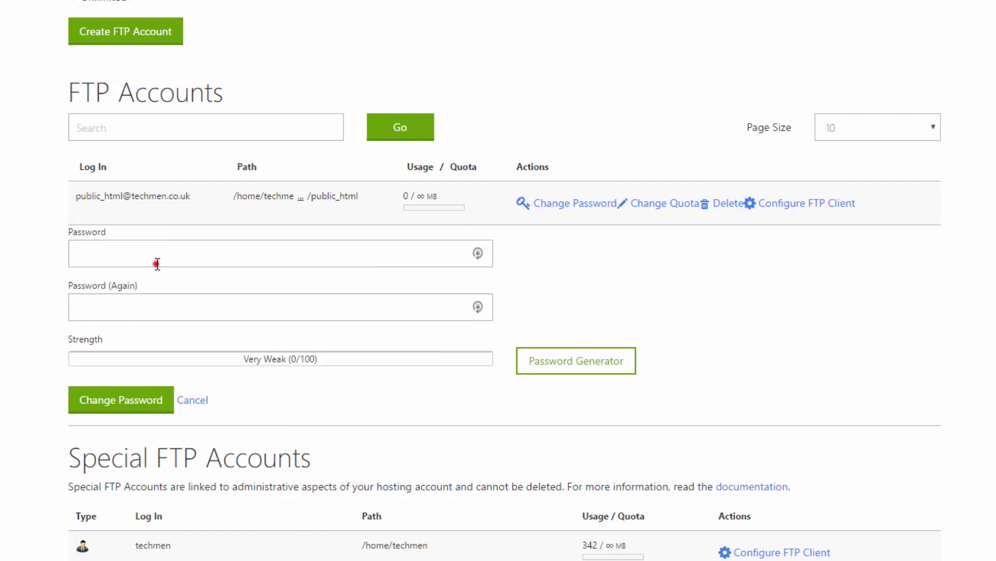
{"action": "key", "text": "ctrl+v"}
{"action": "left_click", "coordinate": [165, 306]}
{"action": "key", "text": "ctrl+v"}
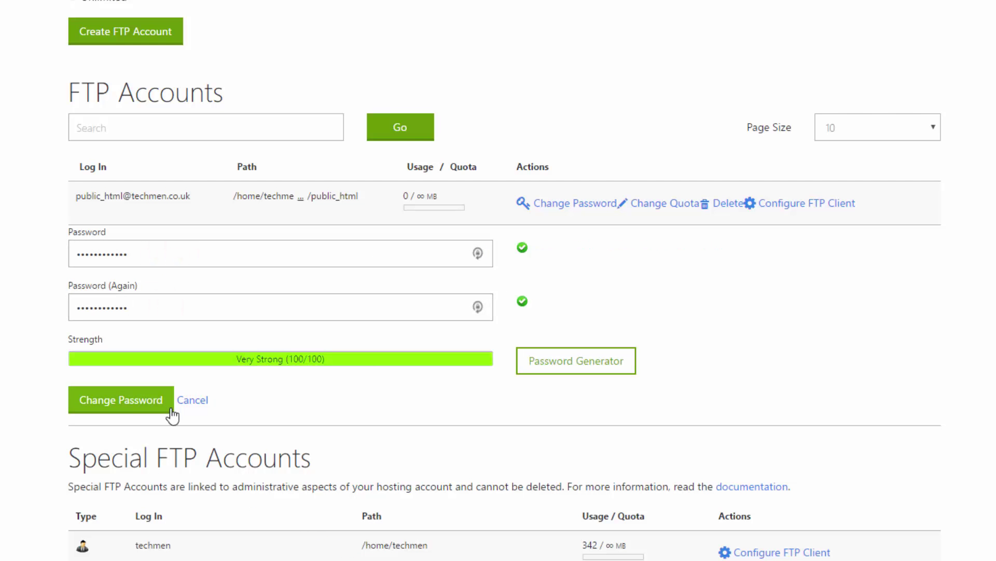
{"action": "left_click", "coordinate": [130, 403]}
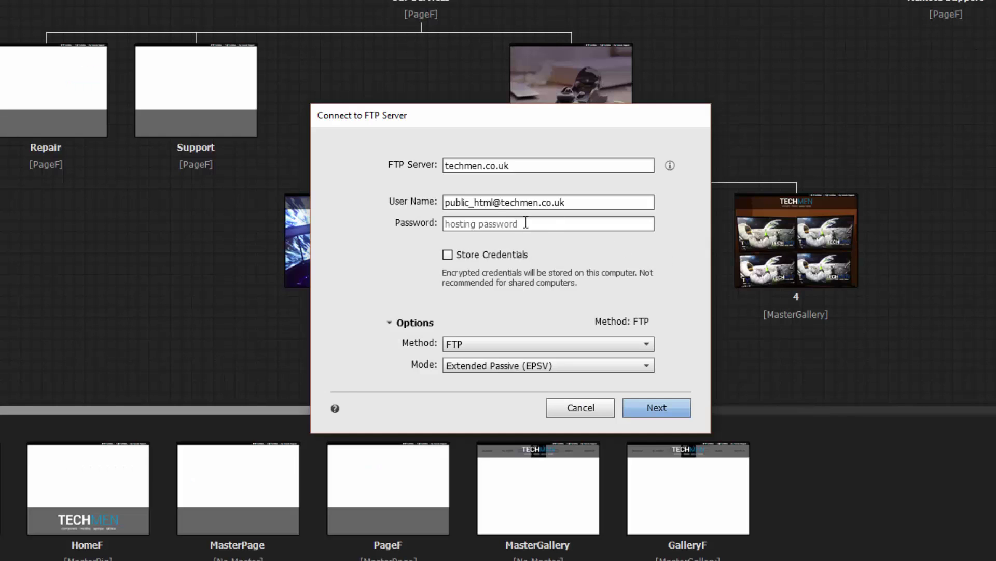
Step: Enter the hosting password, store the credentials, and connect to techmen.co.uk
{"action": "left_click", "coordinate": [501, 227]}
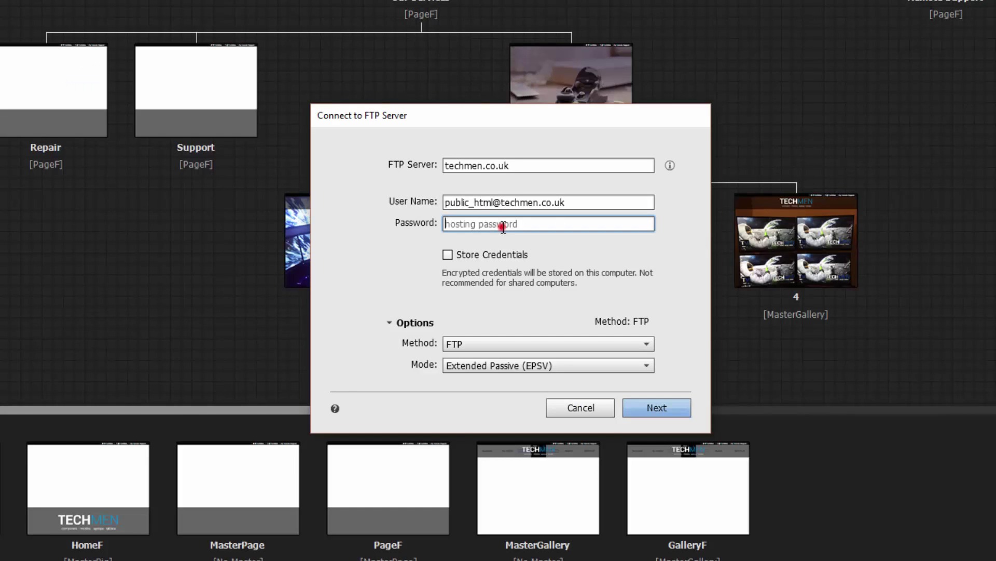
{"action": "type", "text": "*************"}
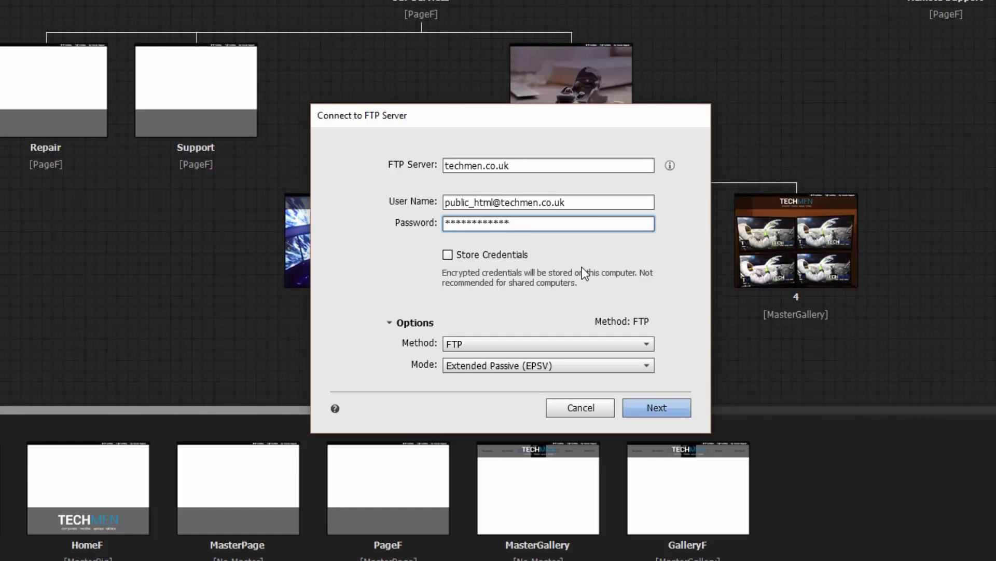
{"action": "left_click", "coordinate": [448, 255]}
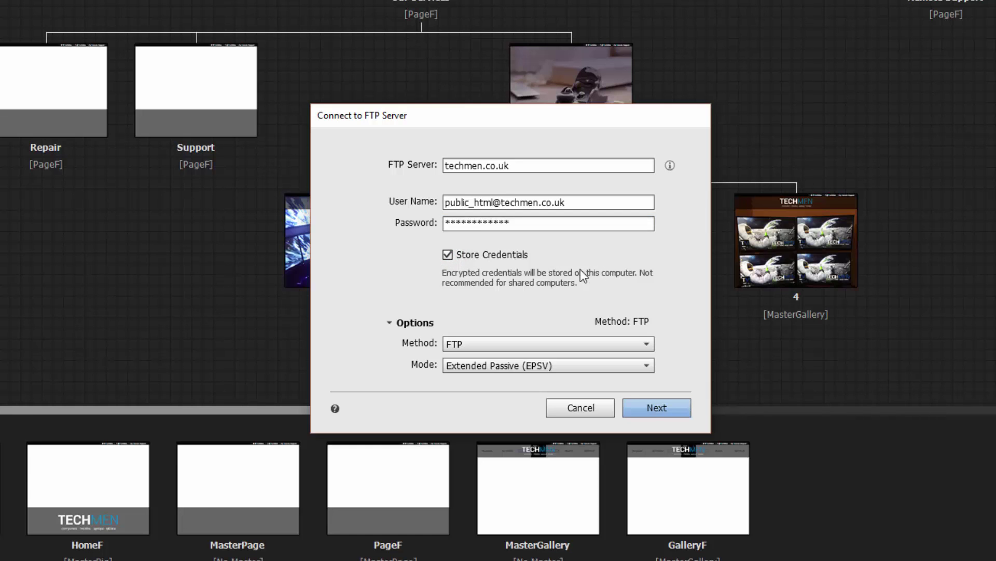
{"action": "left_click", "coordinate": [655, 408]}
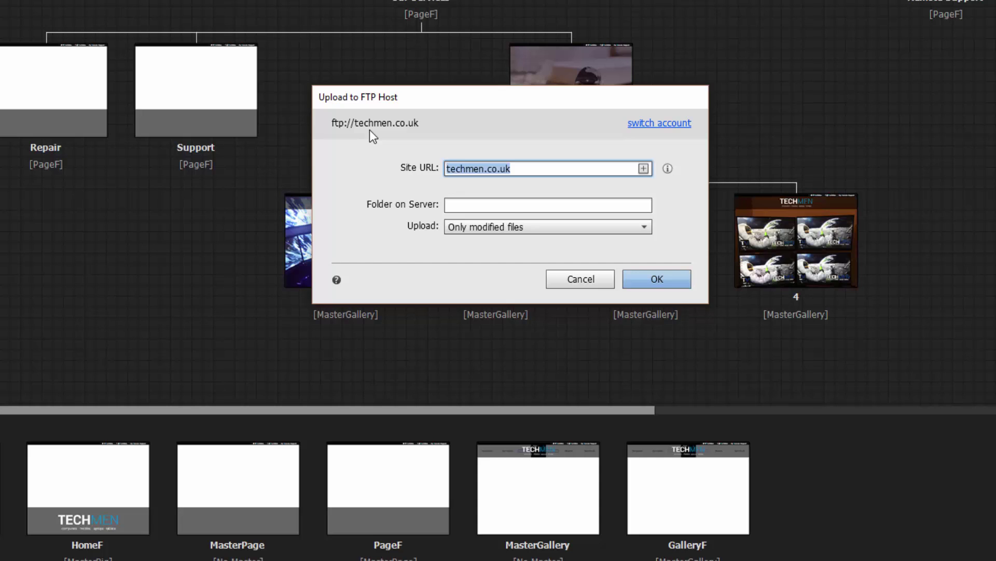
{"action": "left_click", "coordinate": [535, 203]}
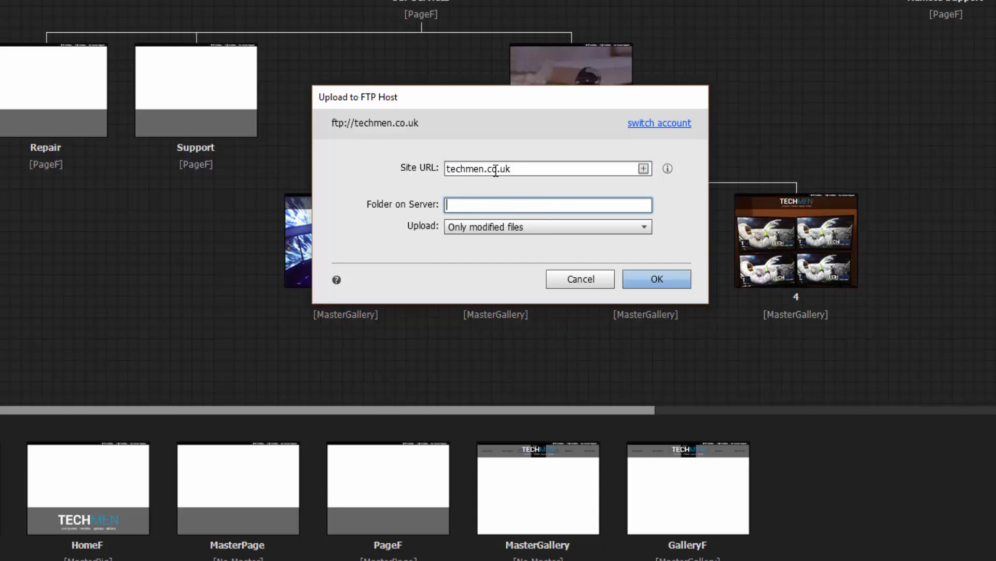
{"action": "left_click_drag", "start_coordinate": [547, 169], "coordinate": [469, 194]}
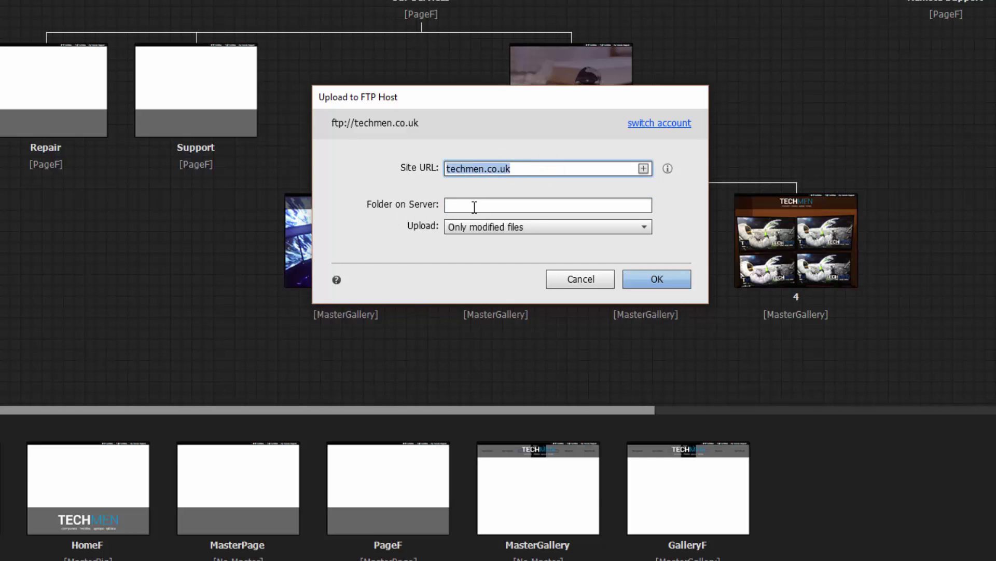
{"action": "left_click", "coordinate": [474, 207]}
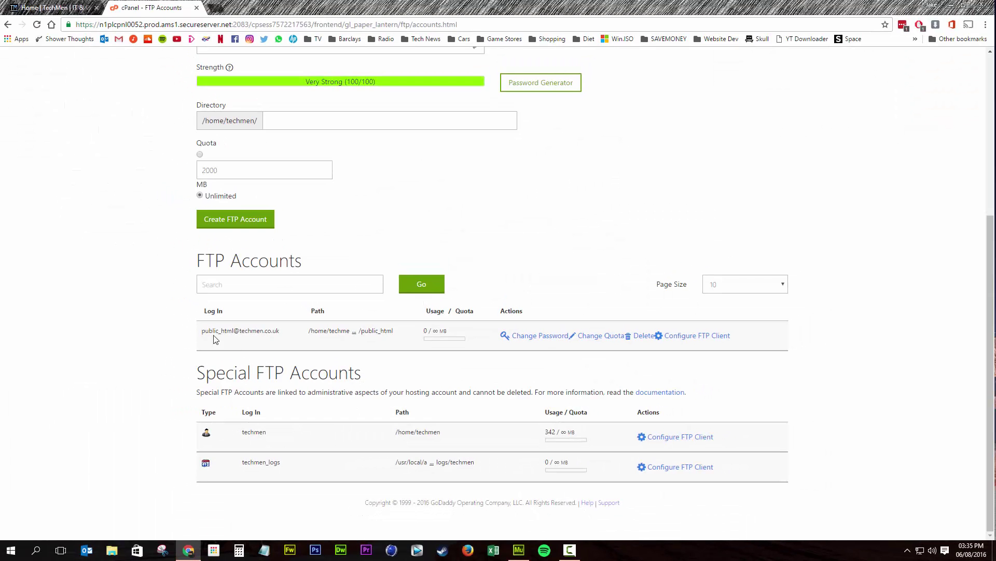
Step: Open cPanel's File Manager at the web root with public_html expanded
{"action": "left_click_drag", "start_coordinate": [207, 331], "coordinate": [243, 338]}
{"action": "scroll", "coordinate": [370, 316], "scroll_direction": "up", "scroll_amount": 5}
{"action": "left_click", "coordinate": [205, 76]}
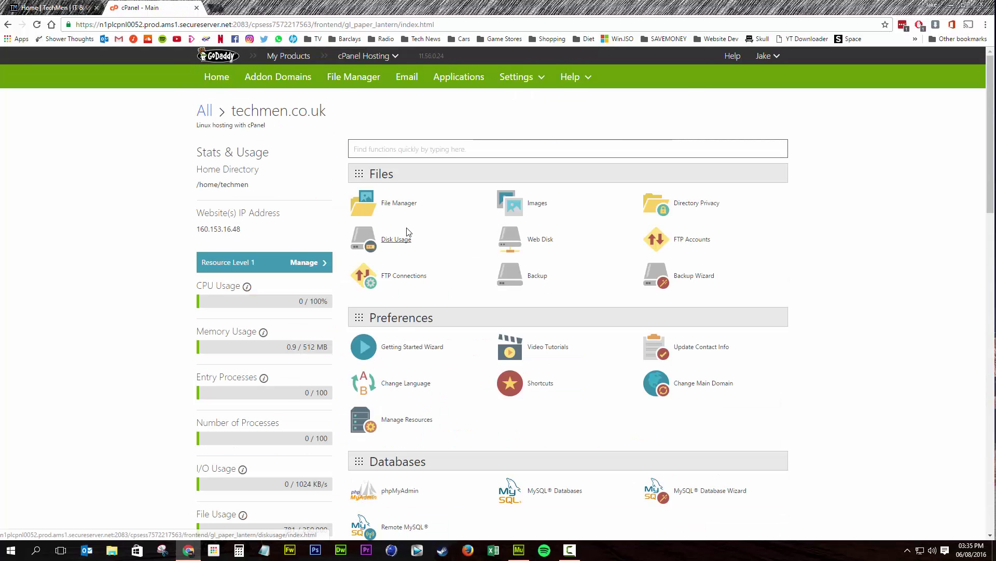
{"action": "left_click", "coordinate": [400, 206]}
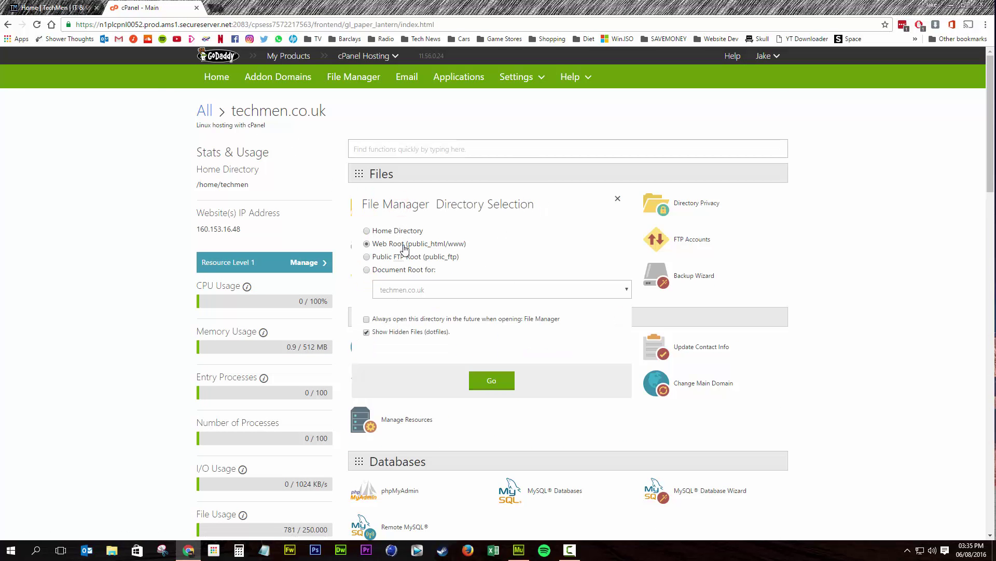
{"action": "left_click", "coordinate": [487, 382]}
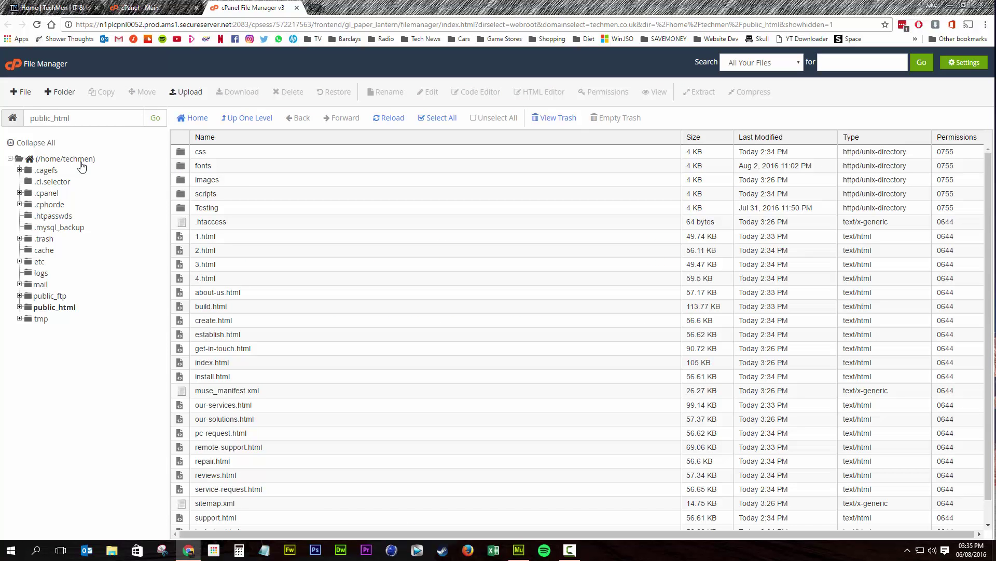
{"action": "left_click", "coordinate": [19, 307]}
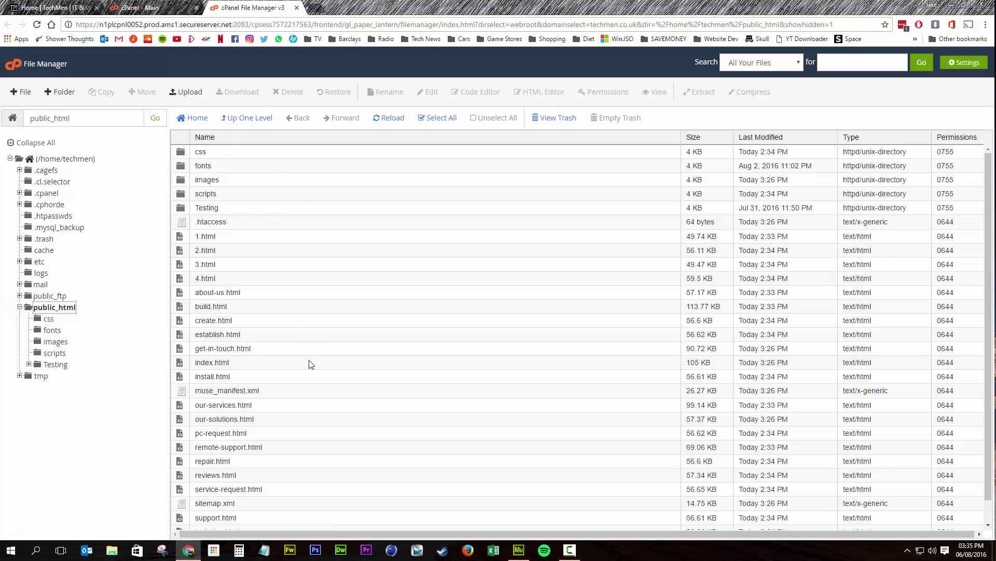
{"action": "scroll", "coordinate": [345, 506], "scroll_direction": "down", "scroll_amount": 2}
{"action": "scroll", "coordinate": [345, 479], "scroll_direction": "up", "scroll_amount": 2}
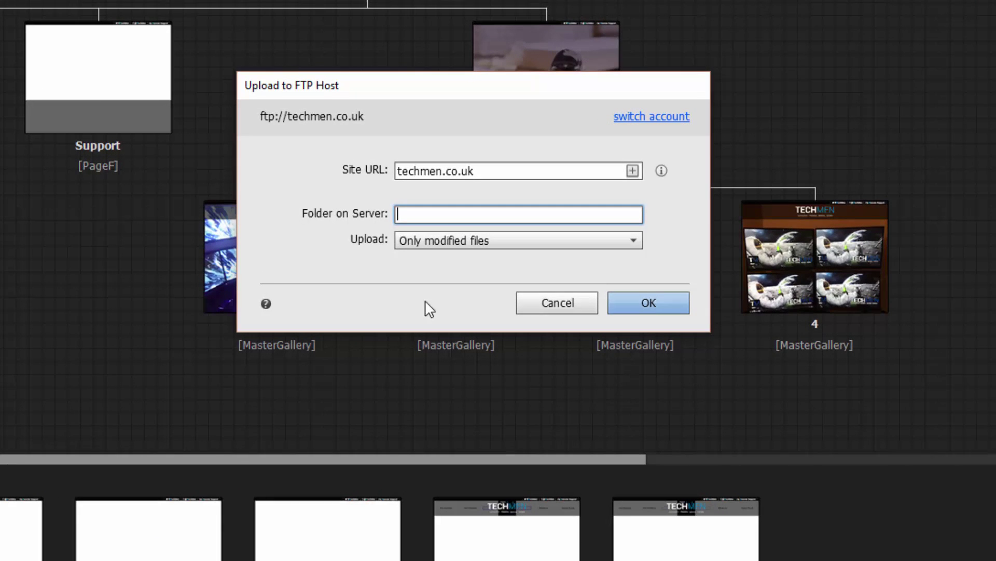
Step: Upload only modified files to techmen.co.uk, leaving the server folder empty
{"action": "left_click", "coordinate": [464, 220]}
{"action": "left_click", "coordinate": [444, 244]}
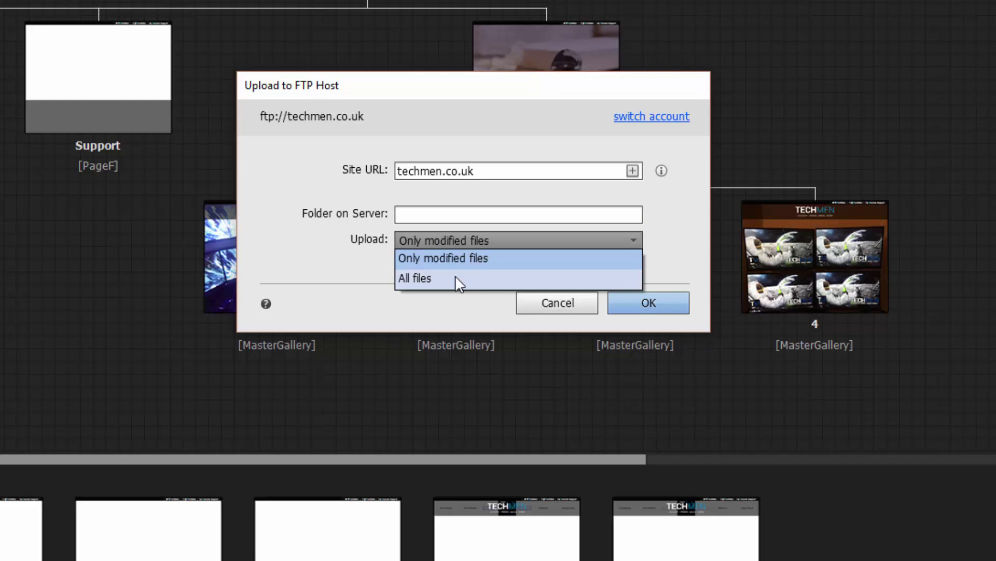
{"action": "left_click", "coordinate": [461, 257]}
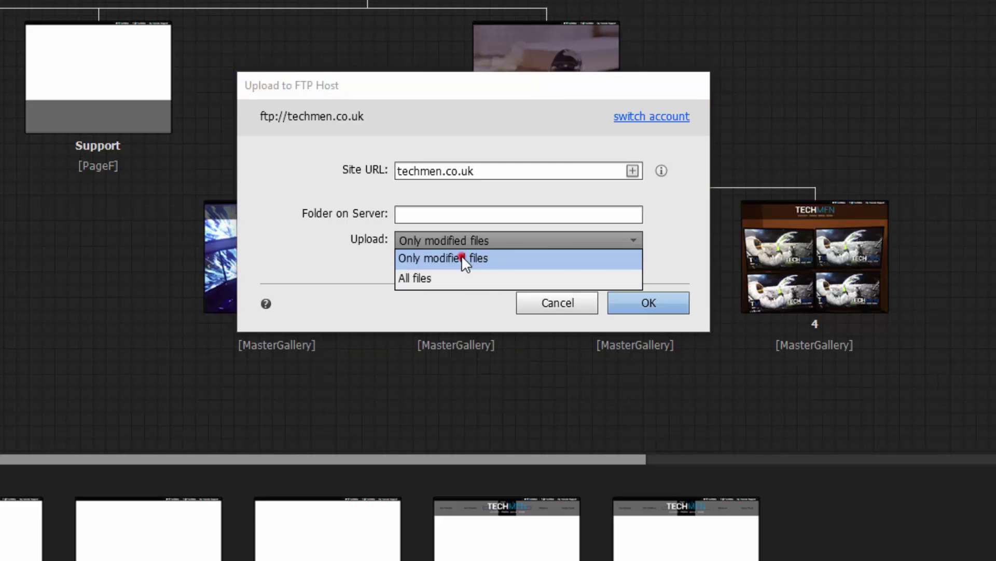
{"action": "left_click", "coordinate": [646, 303]}
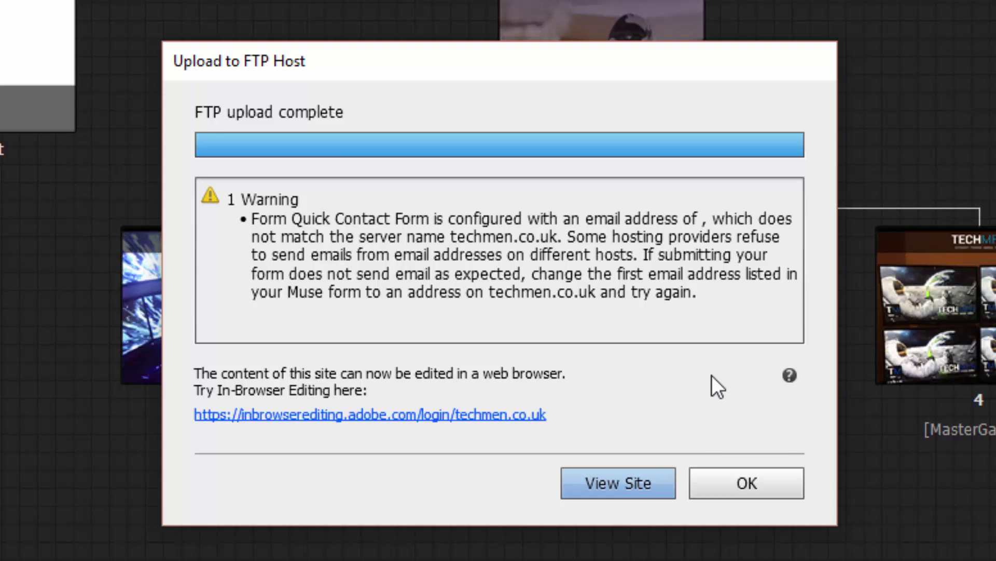
{"action": "left_click", "coordinate": [199, 116]}
Step: Close the upload report and scroll through the updated techmen.co.uk homepage in Chrome
{"action": "left_click", "coordinate": [770, 496]}
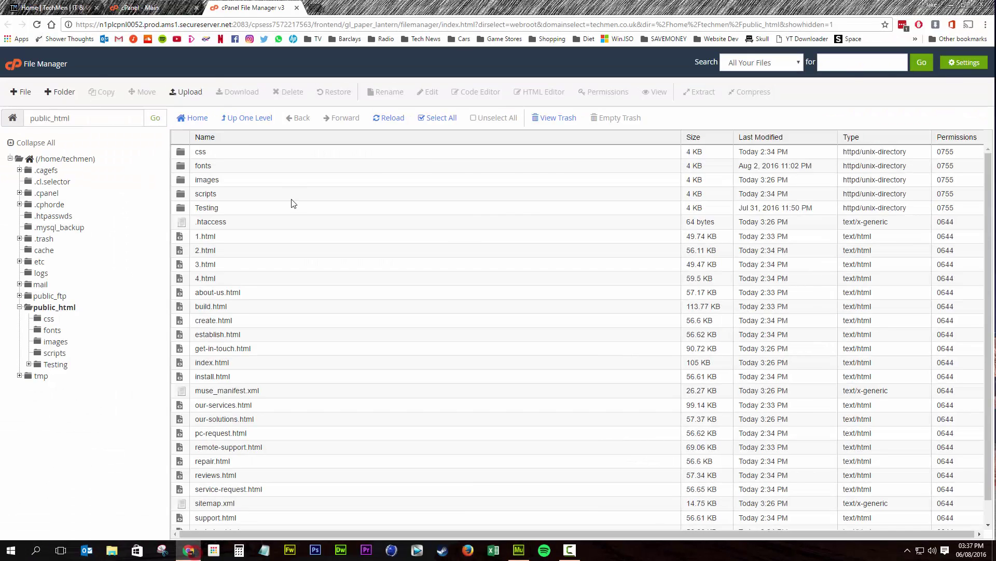
{"action": "left_click", "coordinate": [46, 7]}
{"action": "scroll", "coordinate": [448, 333], "scroll_direction": "down", "scroll_amount": 2}
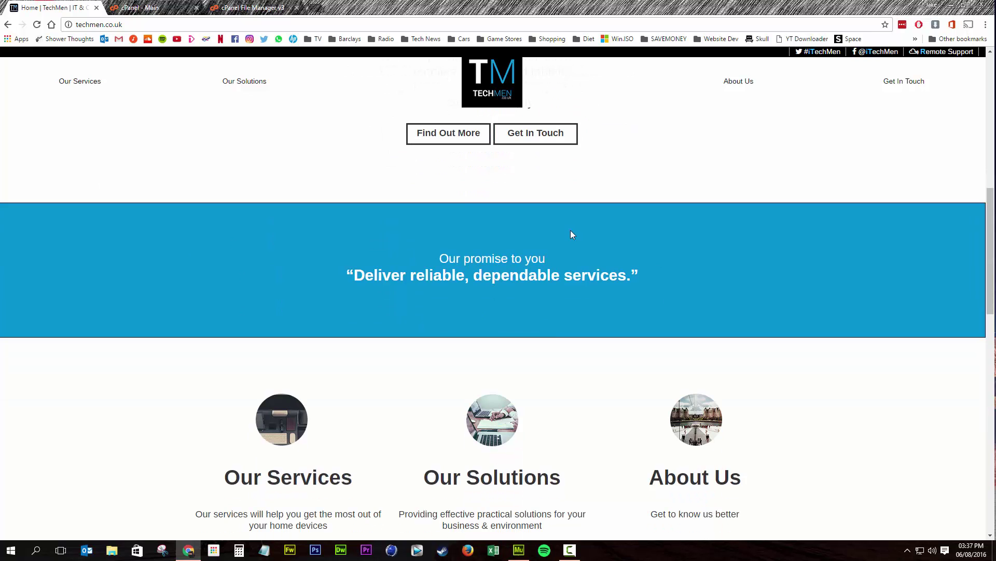
{"action": "scroll", "coordinate": [530, 340], "scroll_direction": "up", "scroll_amount": 1}
{"action": "scroll", "coordinate": [529, 337], "scroll_direction": "down", "scroll_amount": 2}
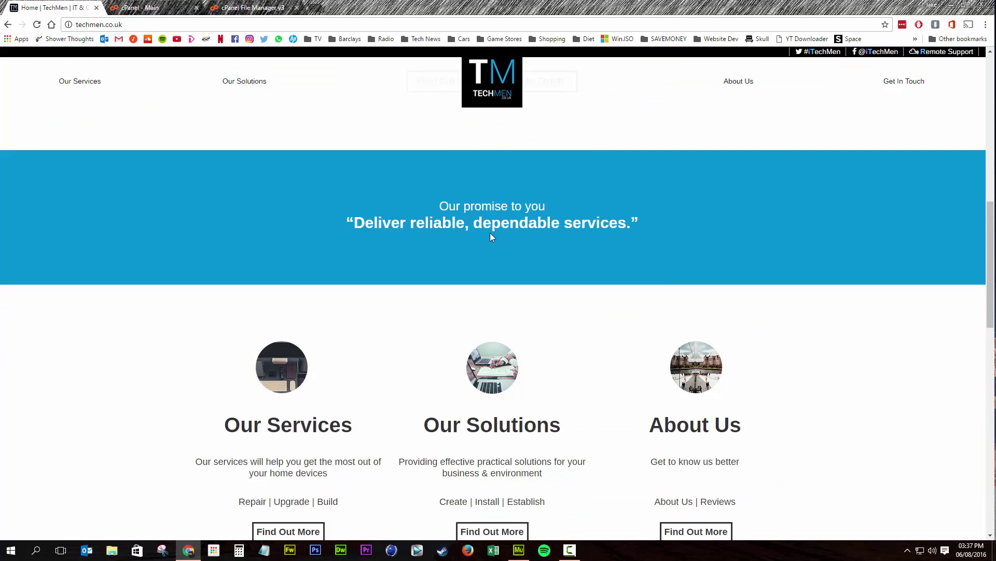
{"action": "scroll", "coordinate": [685, 294], "scroll_direction": "up", "scroll_amount": 8}
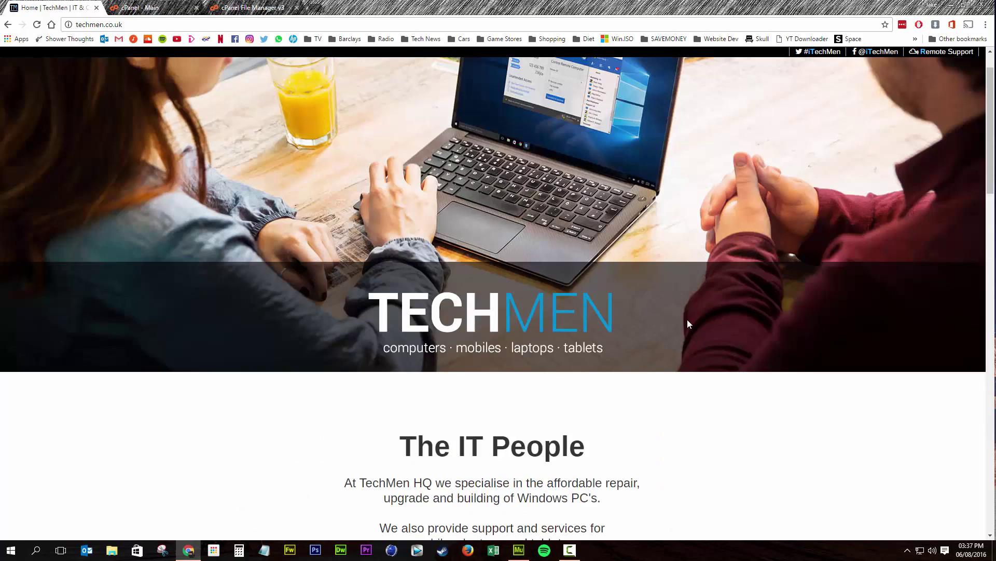